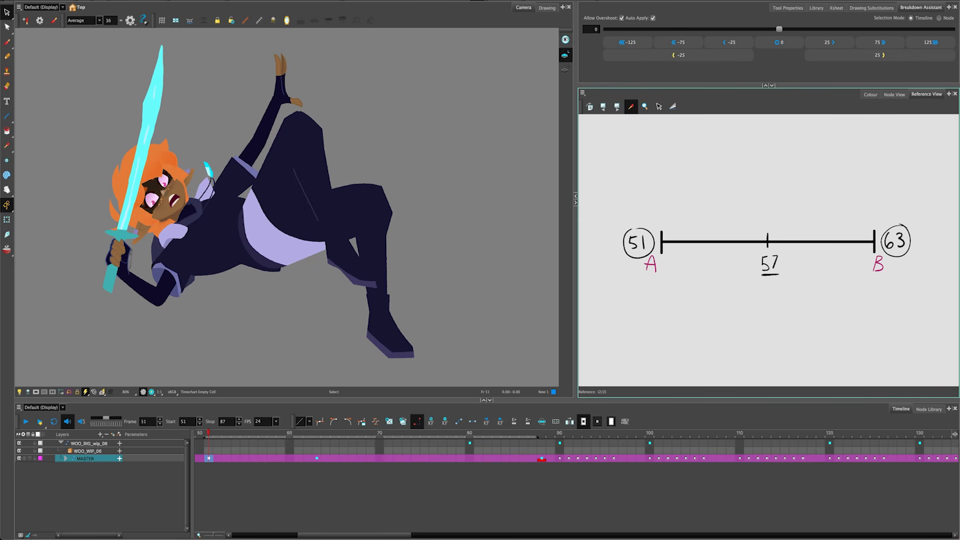
Step: Compare the character's key poses at frames 51 and 63 on the MASTER layer
click(210, 462)
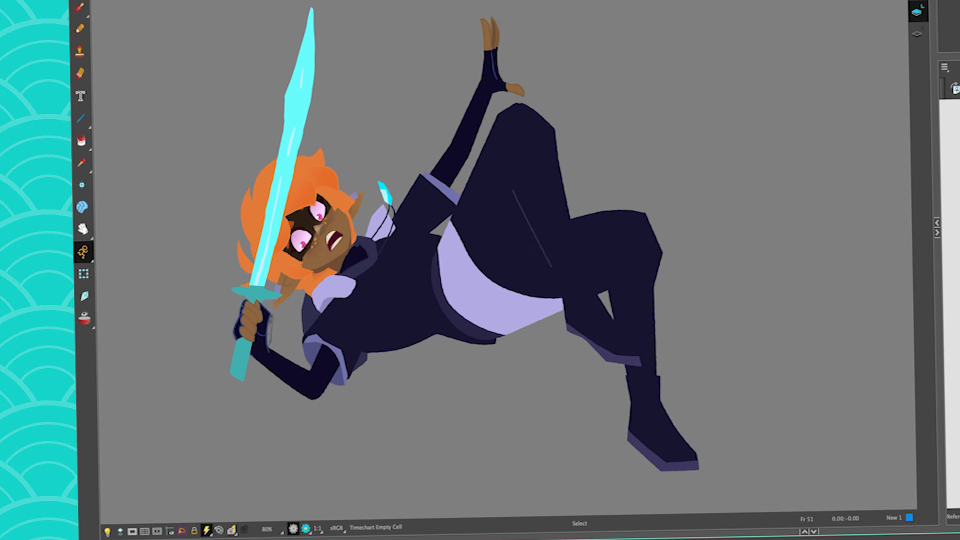
key(comma)
key(period)
key(comma)
key(period)
key(apostrophe)
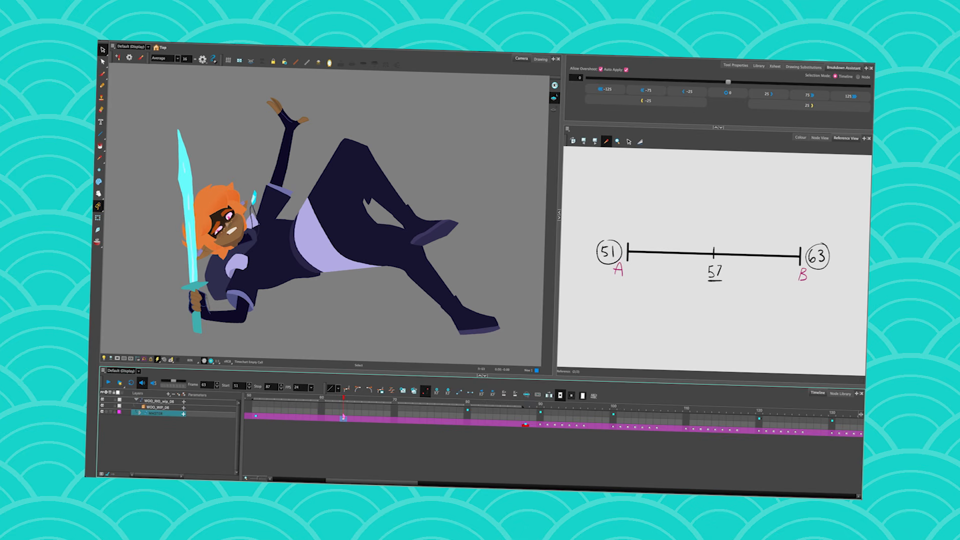
click(257, 418)
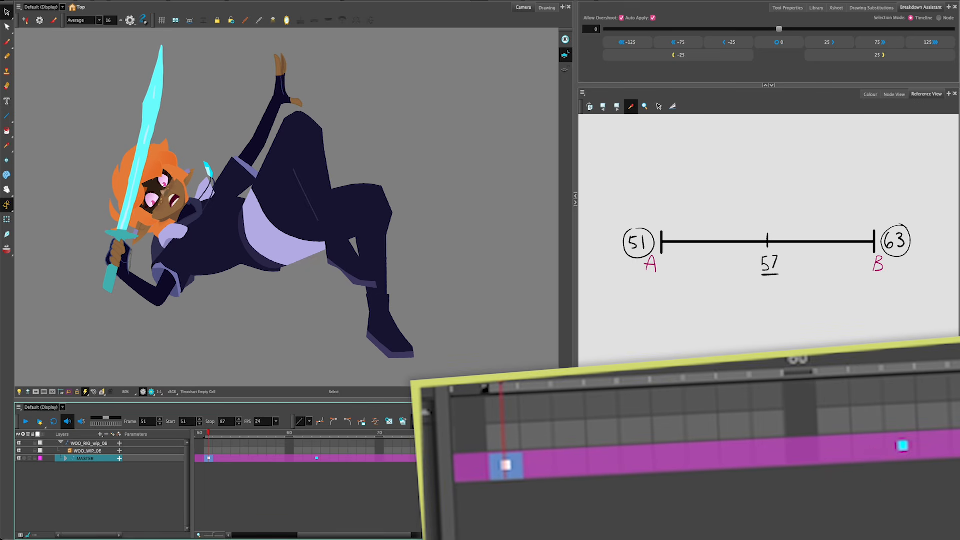
Step: Examine the interpolated in-betweens from frame 51 to 63 and check both end poses
drag(211, 435, 254, 456)
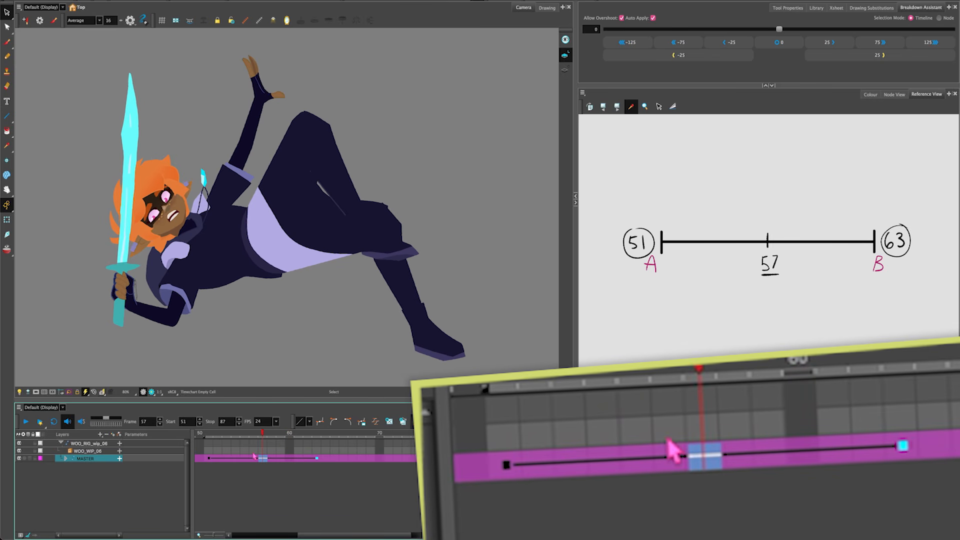
drag(266, 436, 292, 452)
key(F6)
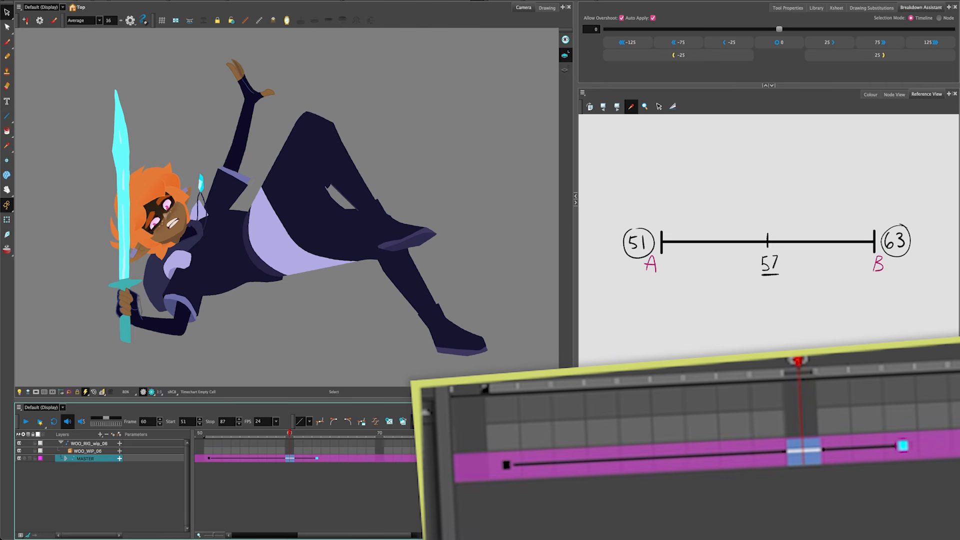
click(209, 457)
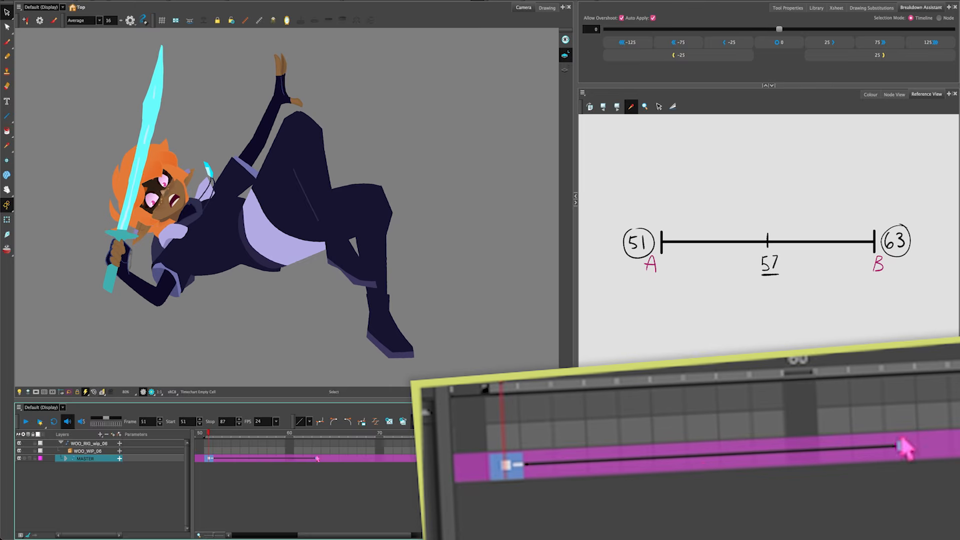
click(317, 458)
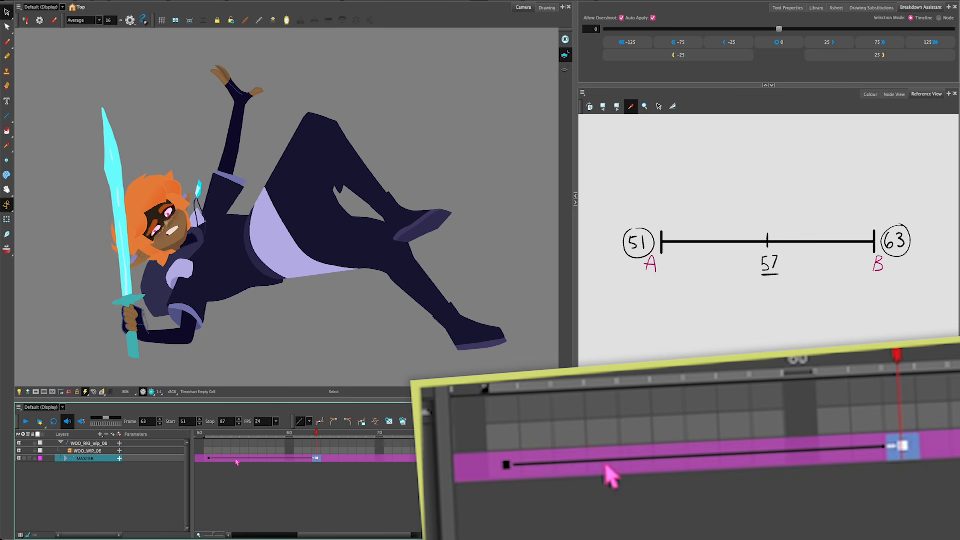
Step: Add keyframes at frames 54, 57 and 60, and convert all keyframes from 51 to 63 to stop-motion keyframes
click(236, 459)
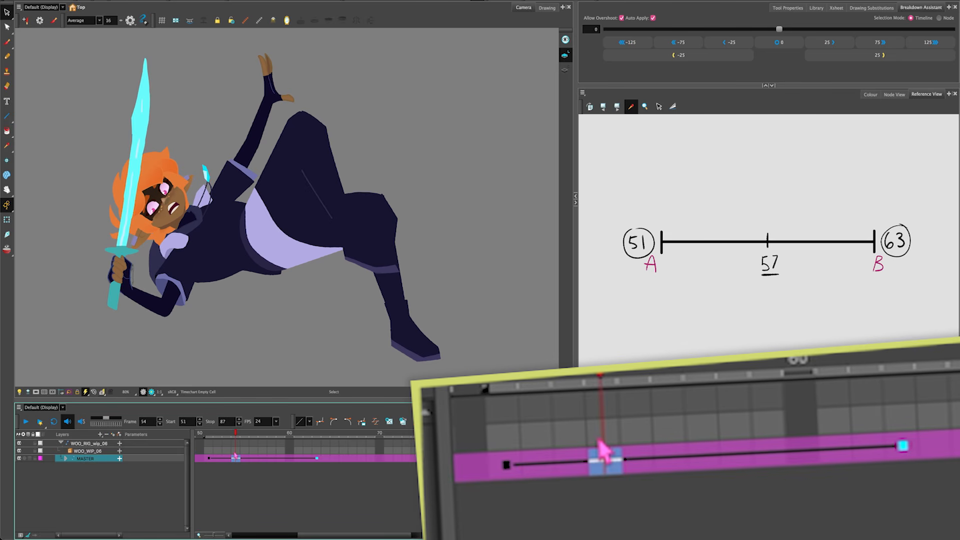
click(263, 459)
click(290, 459)
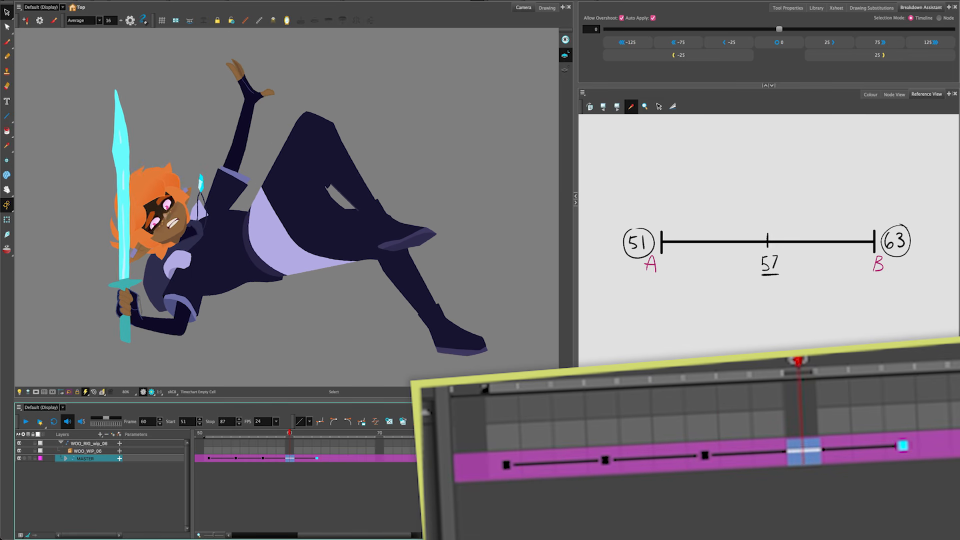
drag(210, 459, 317, 459)
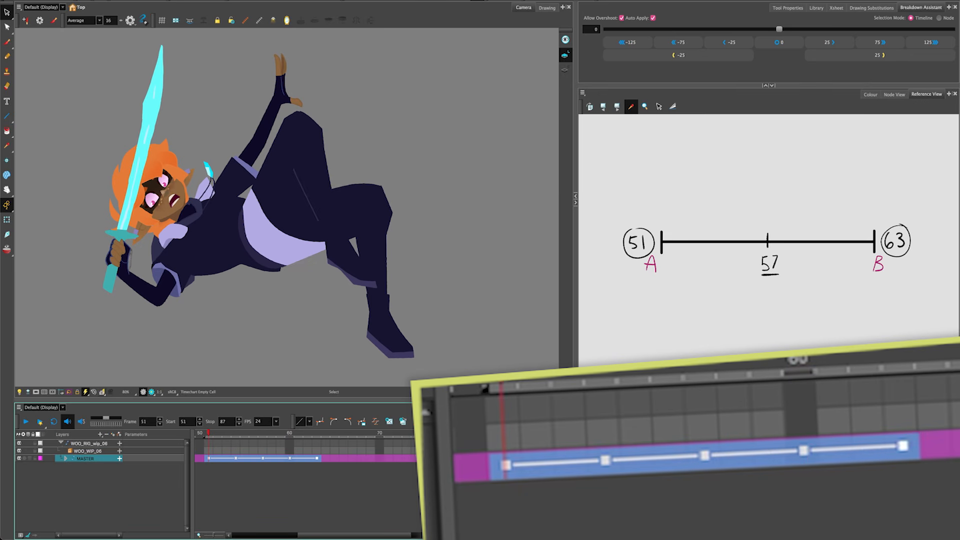
key(ctrl+k)
Step: Review the stepped motion and delete the in-between keyframes at frames 54, 57 and 60
drag(209, 435, 265, 442)
drag(311, 490, 238, 511)
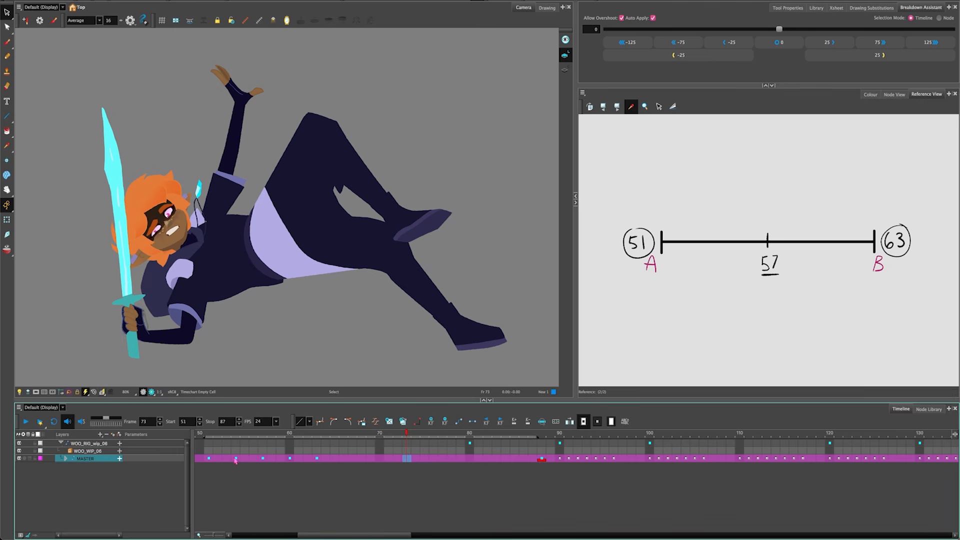
drag(233, 458, 294, 458)
click(446, 423)
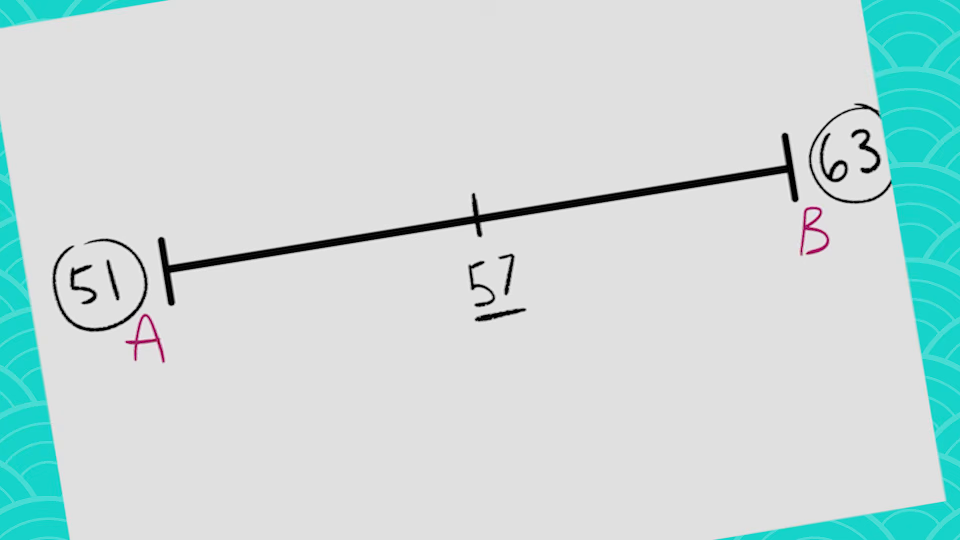
Step: Draw four evenly spaced ticks on the timing chart, two on each side of frame 57
drag(326, 204, 333, 252)
drag(406, 208, 410, 248)
drag(552, 207, 554, 248)
drag(629, 204, 634, 252)
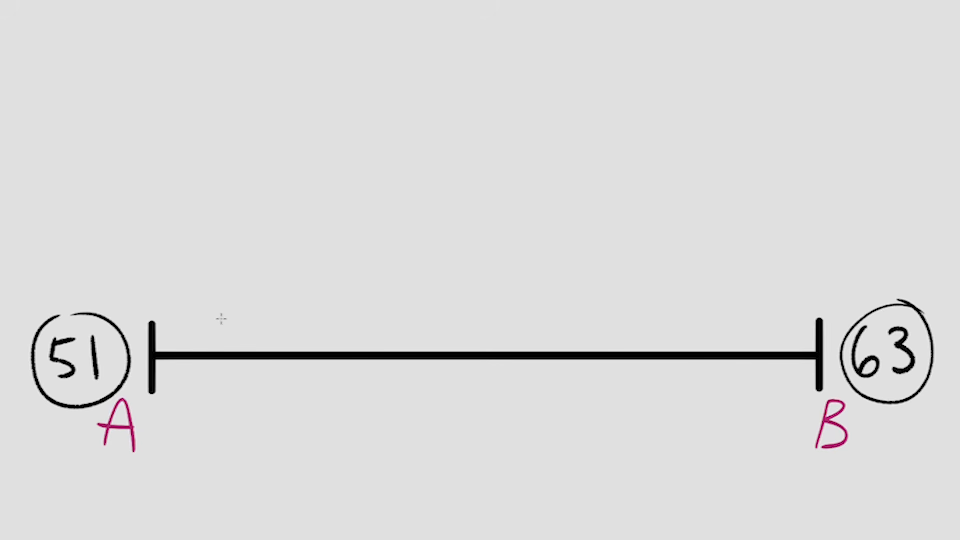
Step: Draw blue spacing ticks on the timing chart from the midpoint, getting closer together toward frame 63
drag(475, 313, 481, 412)
drag(625, 293, 630, 400)
drag(710, 301, 719, 400)
drag(762, 316, 759, 393)
mouse_move(793, 324)
mouse_down()
mouse_move(791, 392)
mouse_move(803, 386)
mouse_up()
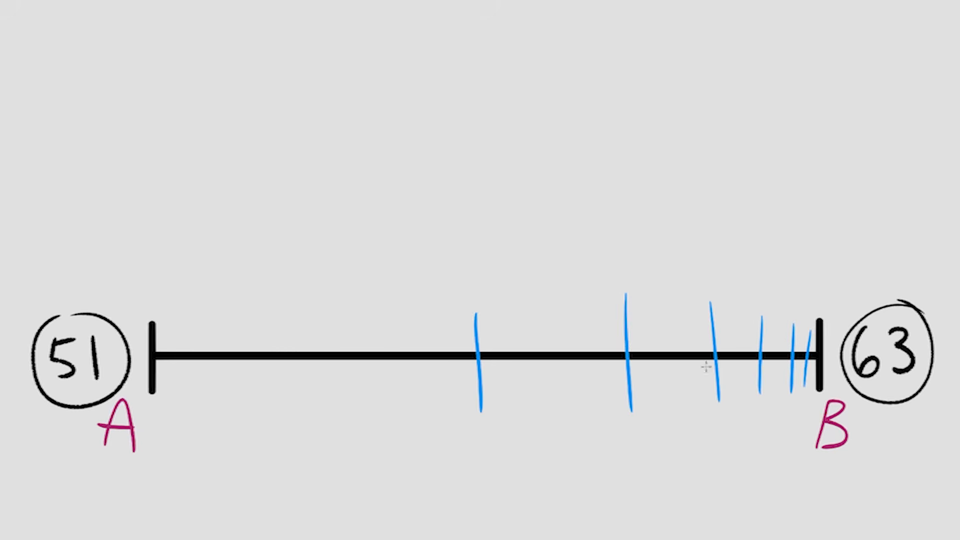
mouse_move(756, 244)
mouse_down()
mouse_move(863, 238)
mouse_move(875, 247)
mouse_move(841, 273)
mouse_up()
Step: Undo the blue spacing marks drawn between the midpoint and frame 63
key(ctrl+z)
key(ctrl+z)
key(ctrl+z)
key(ctrl+z)
key(ctrl+z)
key(ctrl+z)
key(ctrl+z)
Step: Draw blue ticks that bunch up toward frame 51 and add spacing arcs from frame 51 to the midpoint
drag(315, 303, 296, 387)
drag(249, 312, 237, 385)
drag(203, 333, 209, 378)
mouse_move(184, 339)
mouse_down()
mouse_move(187, 371)
mouse_move(165, 358)
mouse_up()
drag(149, 306, 478, 298)
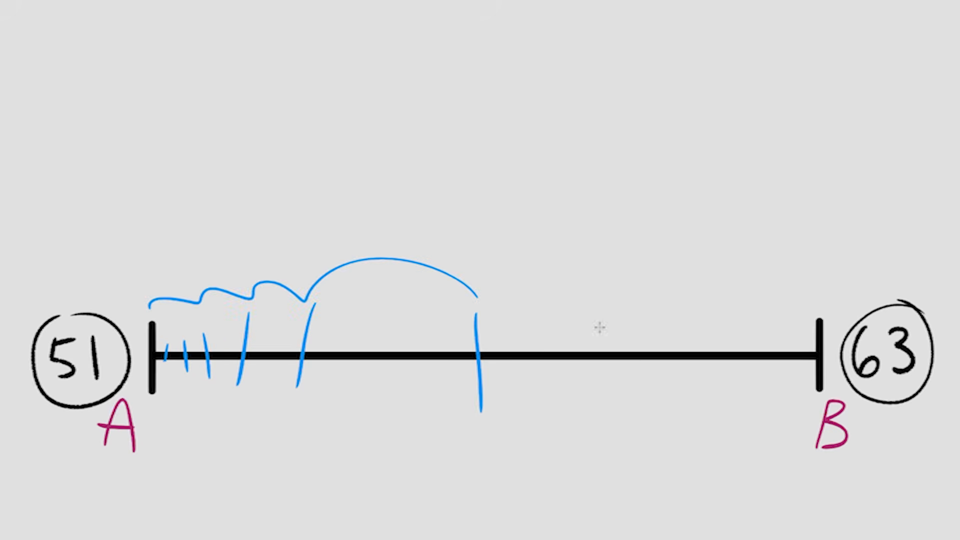
Step: Draw blue ticks that bunch up toward frame 63 and add a wavy spacing arc above them
drag(665, 300, 673, 382)
drag(724, 314, 726, 375)
drag(755, 330, 753, 371)
drag(772, 344, 771, 367)
drag(793, 350, 801, 368)
mouse_move(527, 293)
mouse_down()
mouse_move(795, 306)
mouse_move(818, 321)
mouse_up()
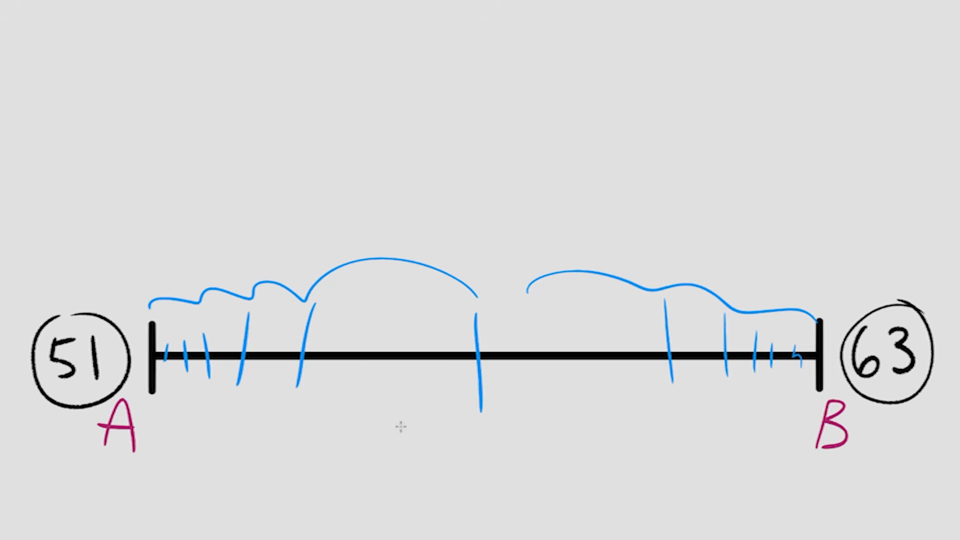
Step: Undo all the blue ticks and arcs drawn on the timing chart
key(ctrl+z)
key(ctrl+z)
key(ctrl+z)
key(ctrl+z)
key(ctrl+z)
key(ctrl+z)
key(ctrl+z)
key(ctrl+z)
key(ctrl+z)
key(ctrl+z)
key(ctrl+z)
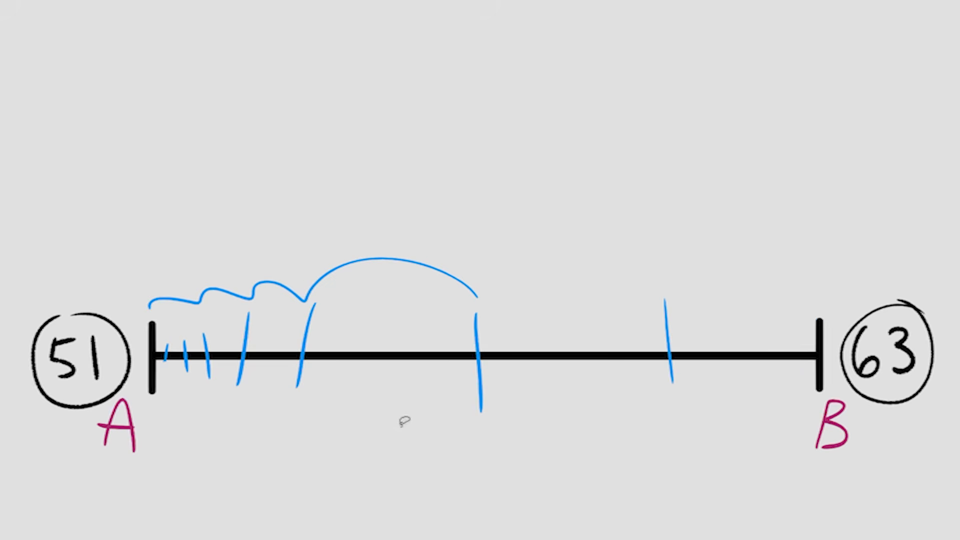
key(ctrl+z)
key(ctrl+z)
key(ctrl+z)
key(ctrl+z)
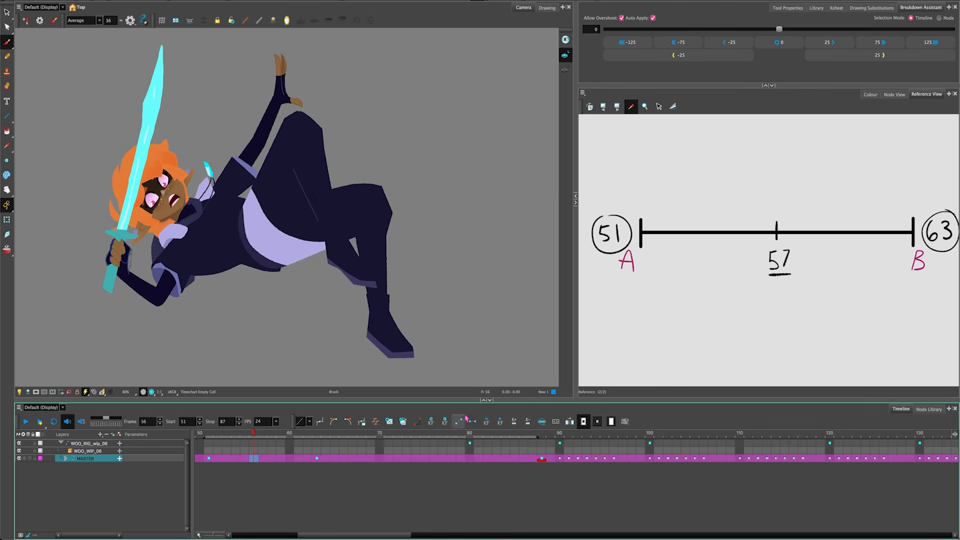
Step: Convert the keyframe at frame 51 to a motion keyframe and inspect the in-between at frame 57
click(465, 419)
drag(218, 436, 262, 455)
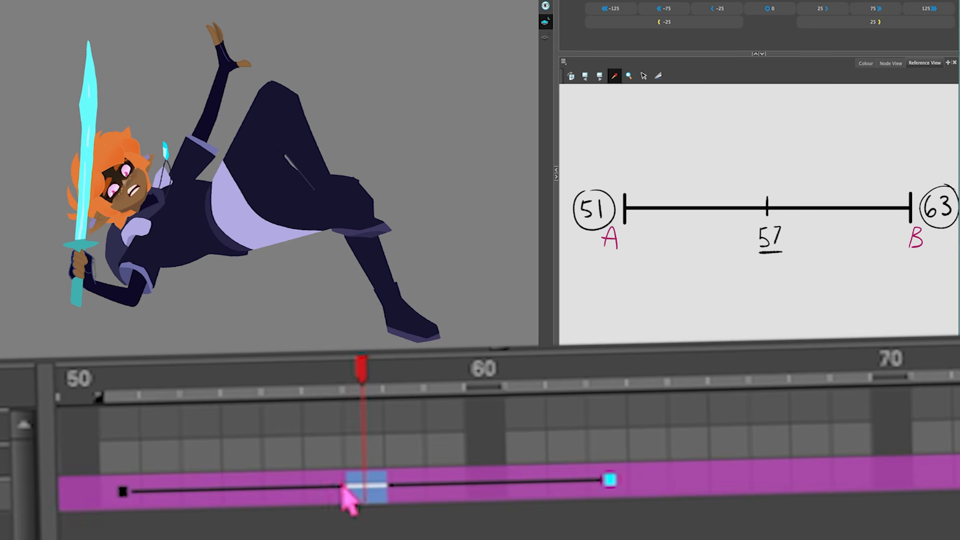
Step: Try adding breakdown keyframes at frames 56 and 59 between the two key poses
click(257, 458)
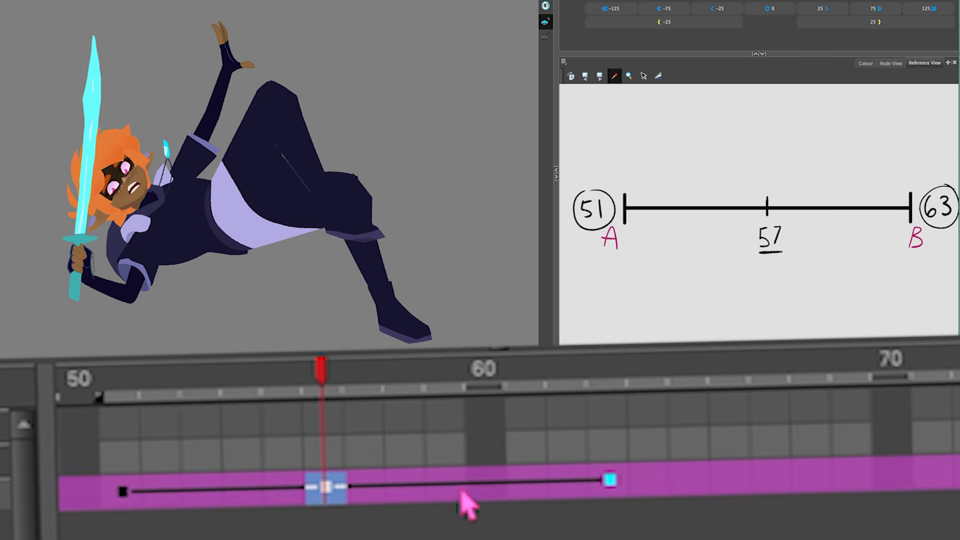
click(458, 500)
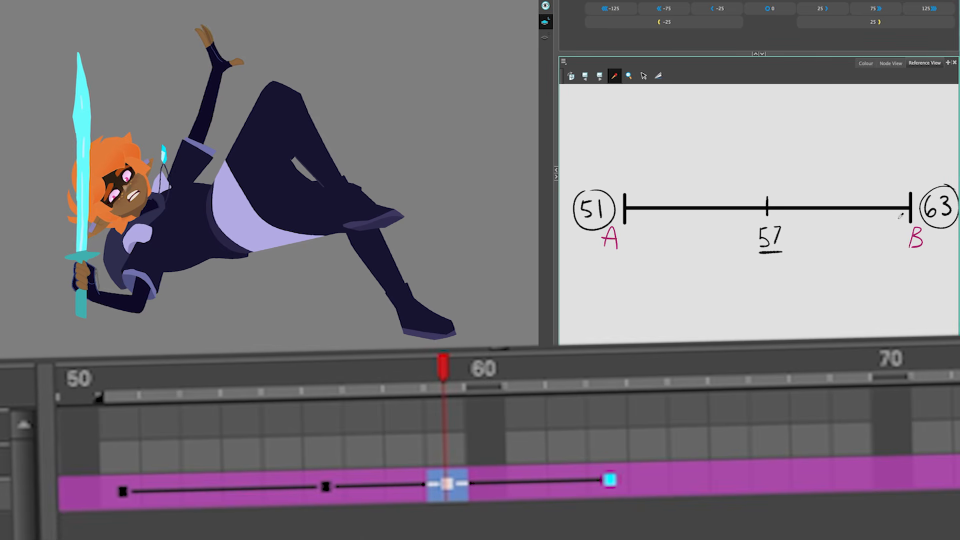
key(ctrl+z)
key(ctrl+z)
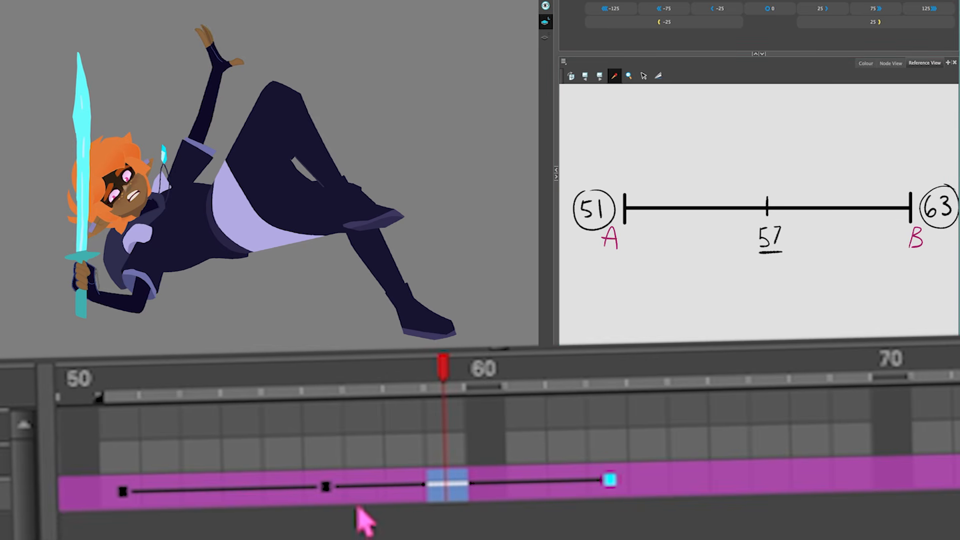
Step: Compare the interpolated pose at frame 56 with the key poses at frames 51 and 63
click(325, 495)
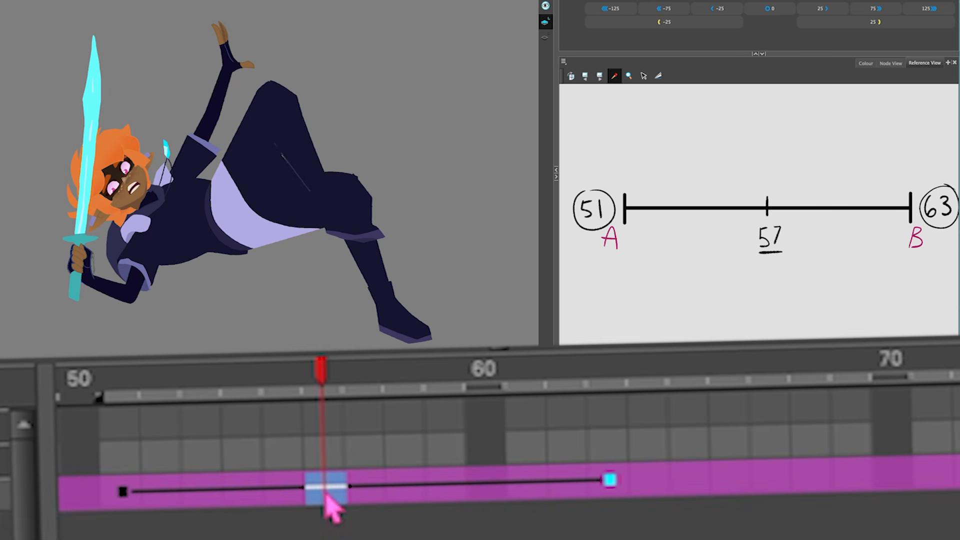
click(119, 384)
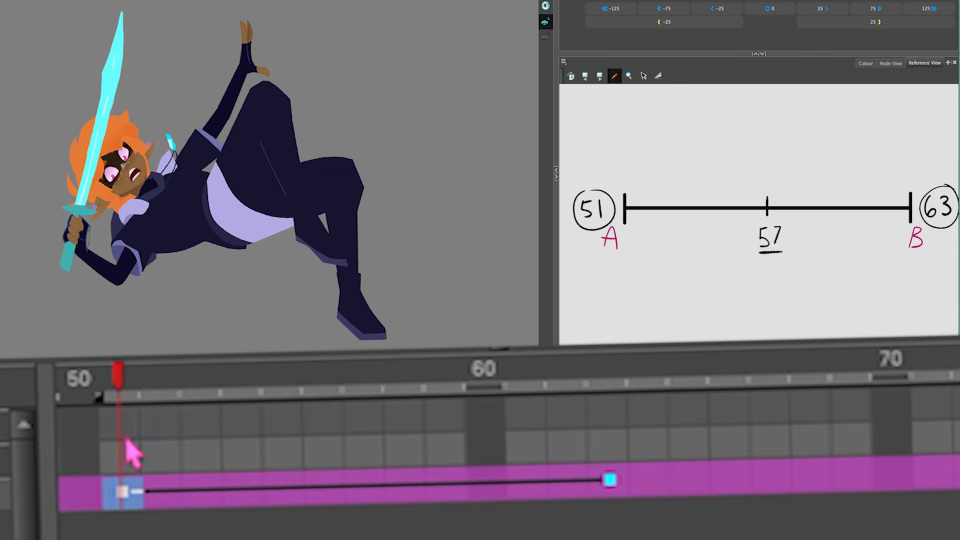
click(610, 392)
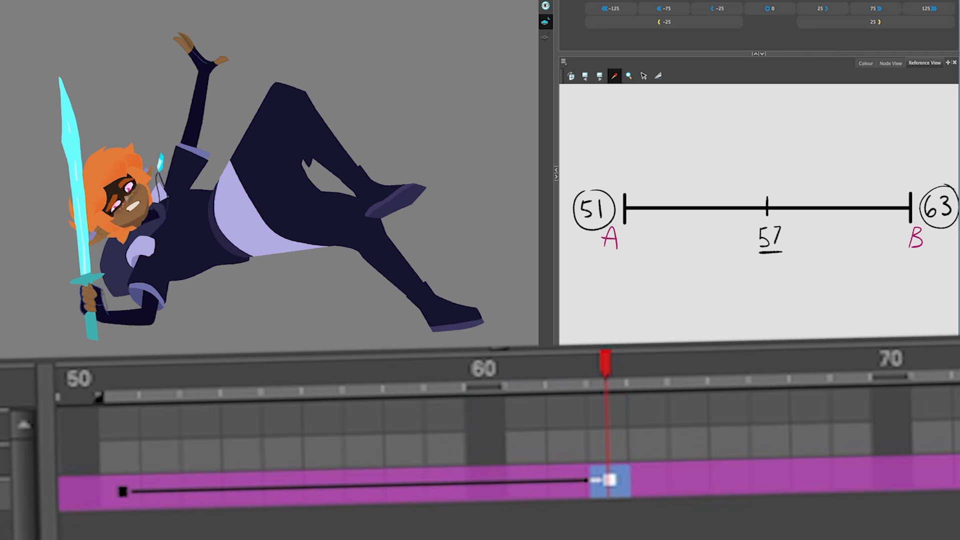
click(122, 391)
click(611, 386)
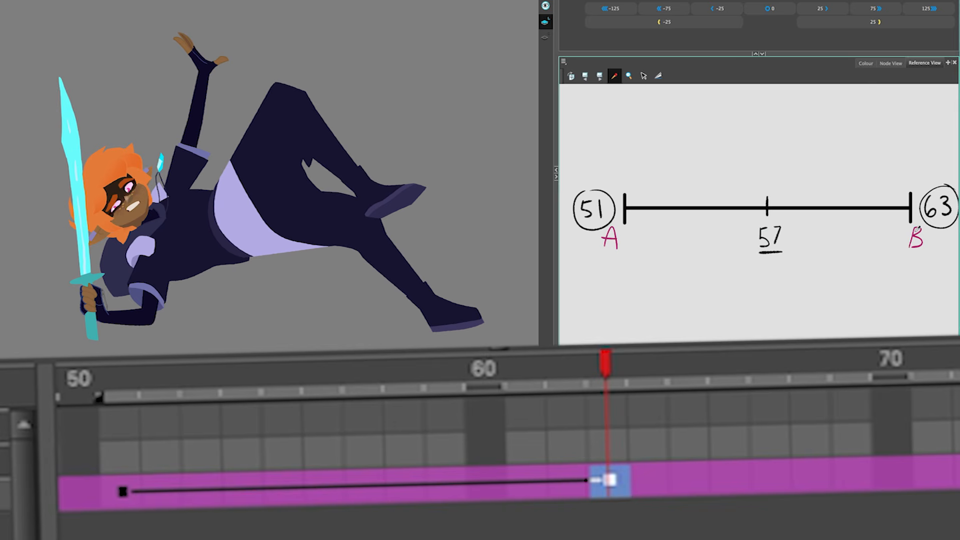
Step: Copy the interpolated pose from frame 61 onto a keyframe at frame 56
click(324, 488)
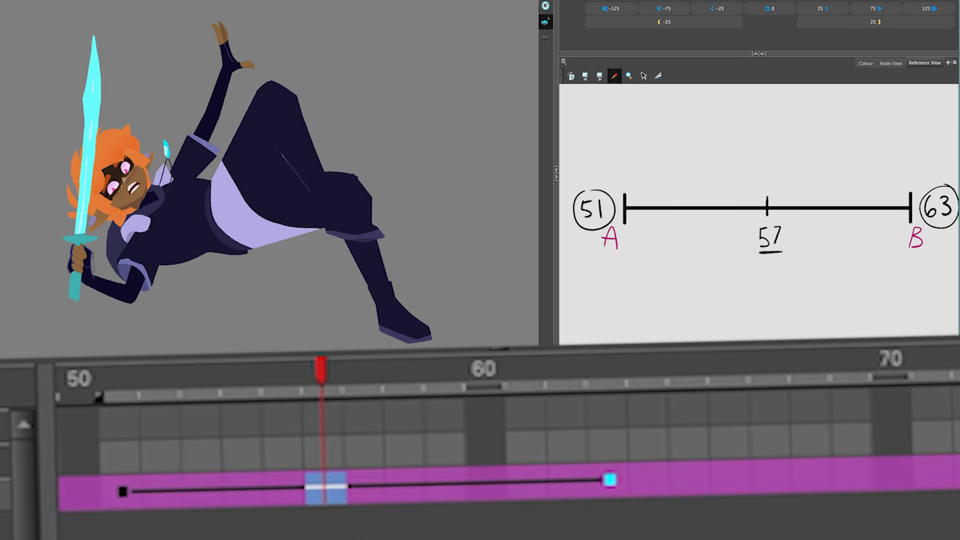
key(F6)
drag(325, 495, 519, 488)
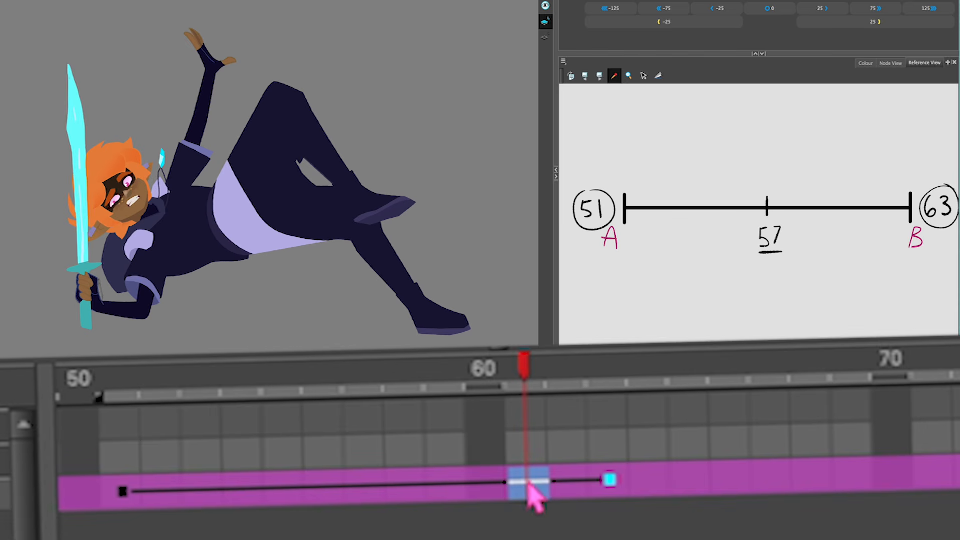
drag(533, 494, 336, 491)
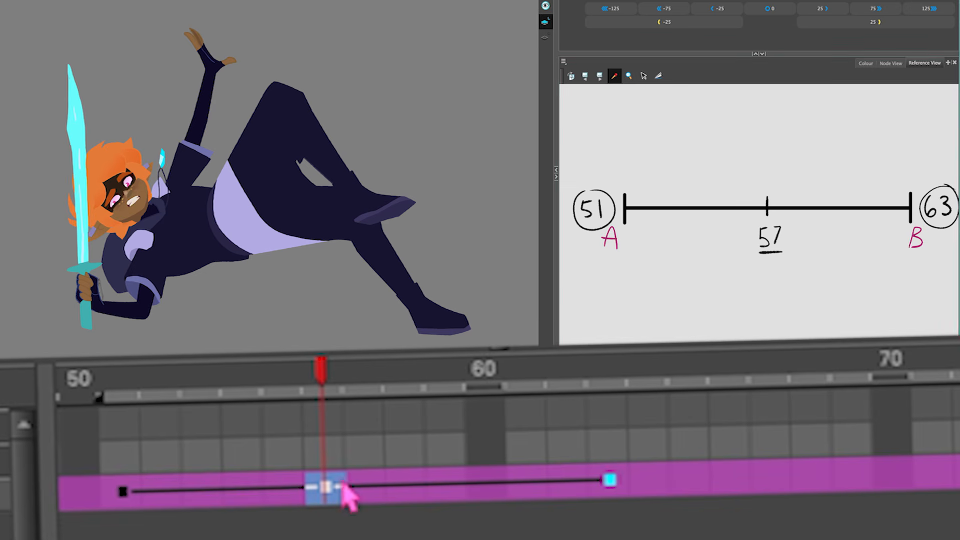
Step: Copy poses from close to frame 63 onto keyframes at frames 58 and 60
click(562, 486)
drag(562, 486, 411, 489)
click(566, 486)
drag(570, 495, 490, 517)
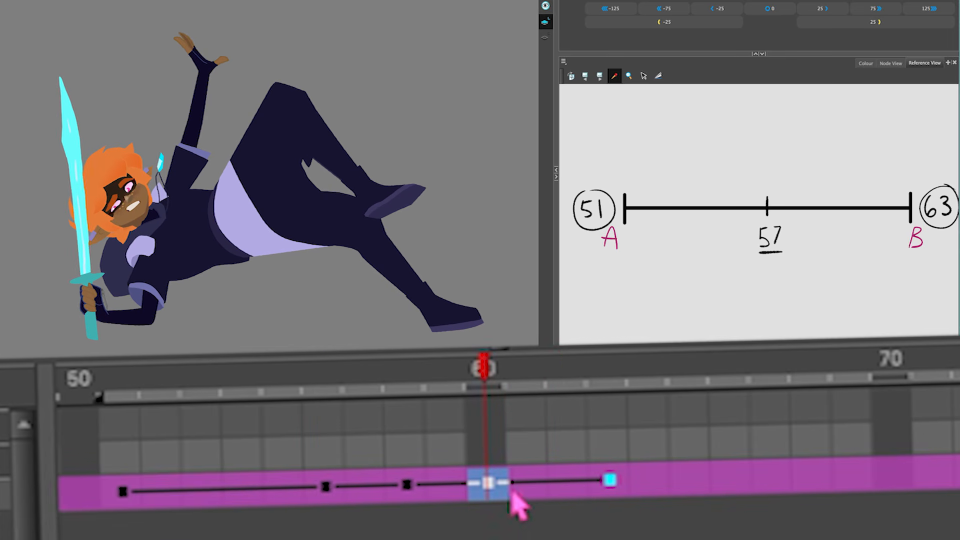
Step: Add a keyframe at frame 62 and review the easing toward frame 63
drag(465, 370, 527, 453)
click(579, 486)
drag(556, 487, 575, 491)
drag(472, 384, 245, 390)
Step: Convert all keyframes from frame 51 to 63 to stop-motion keyframes and review the stepped motion
drag(610, 482, 120, 495)
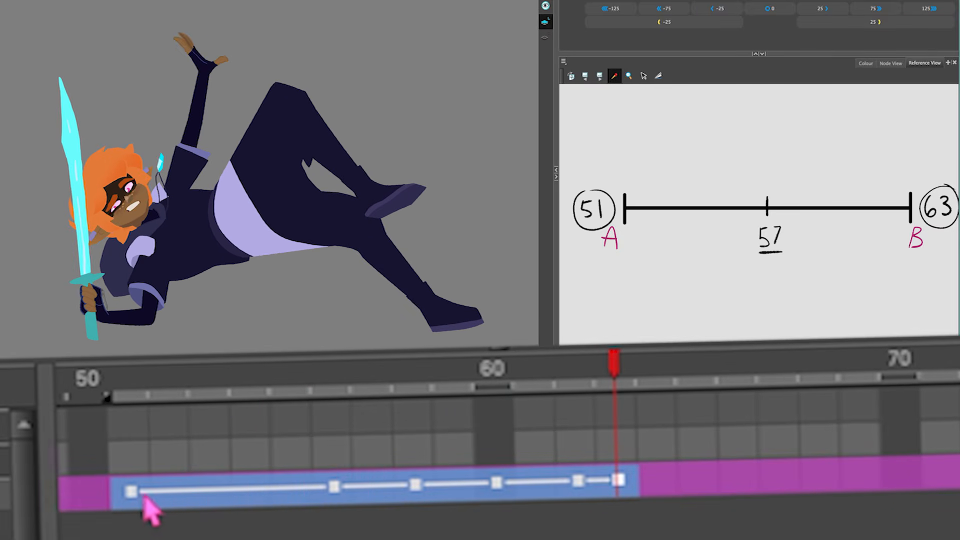
click(885, 338)
drag(155, 385, 333, 445)
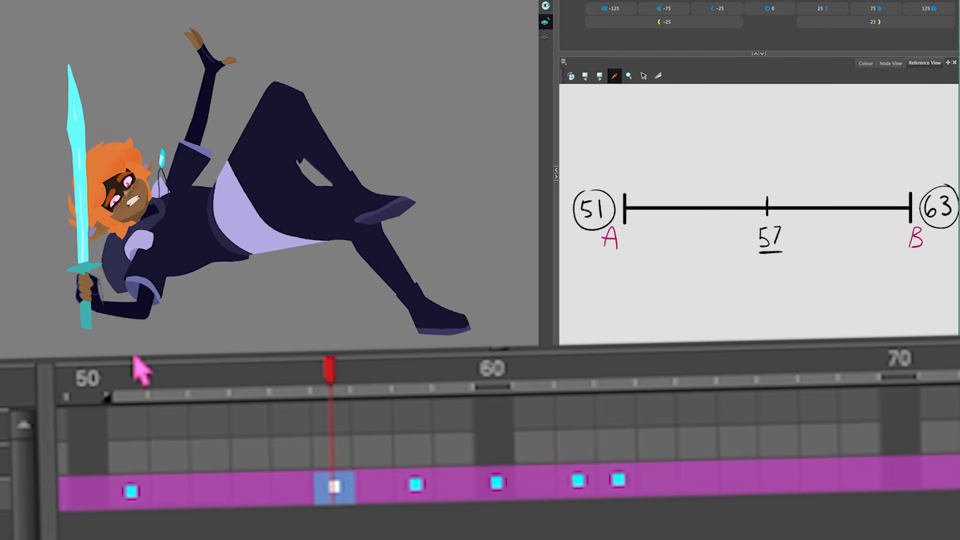
Step: Undo the stop-motion conversion and the added keyframes at frames 56, 58, 60 and 62
key(ctrl+z)
key(ctrl+z)
key(ctrl+z)
key(ctrl+z)
key(ctrl+z)
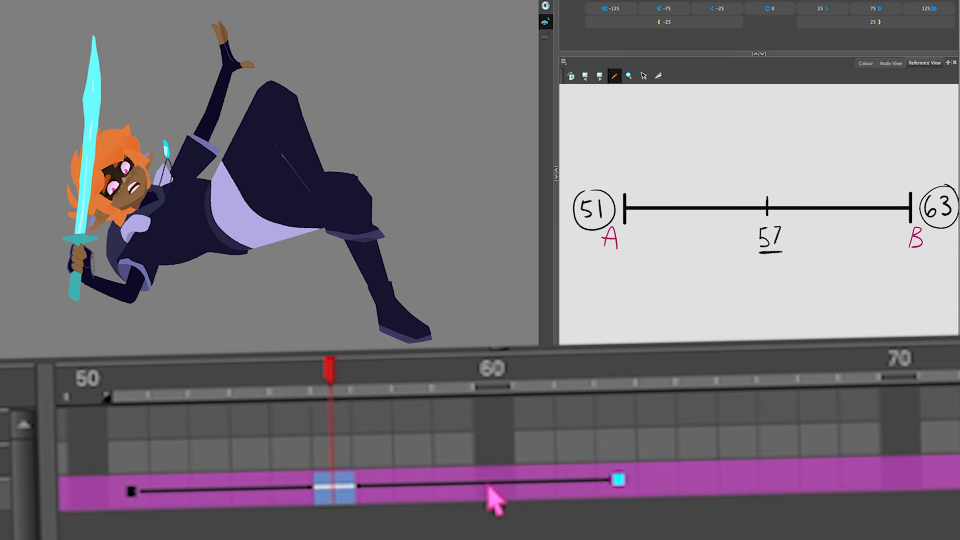
Step: Copy the interpolated midpoint pose from frame 57 onto a keyframe at frame 53
click(368, 491)
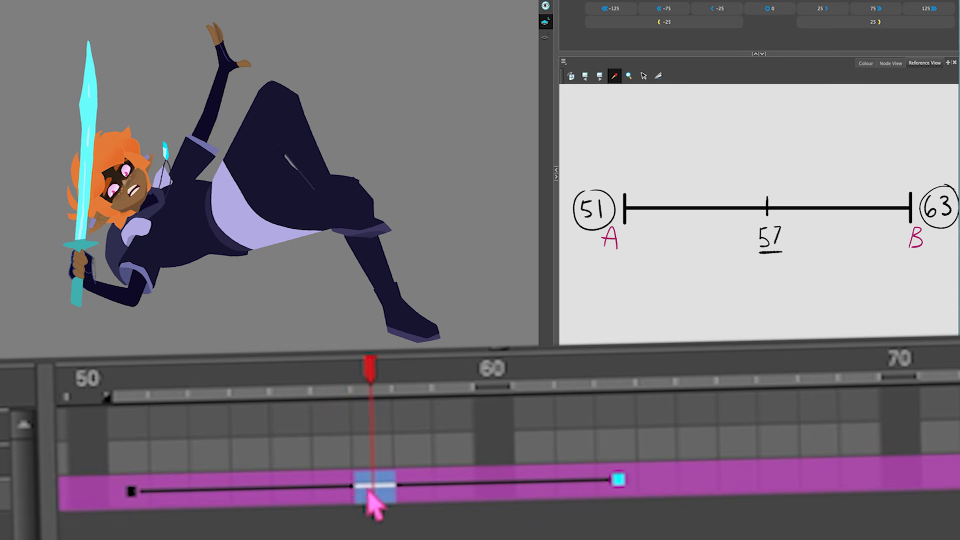
drag(374, 503, 222, 496)
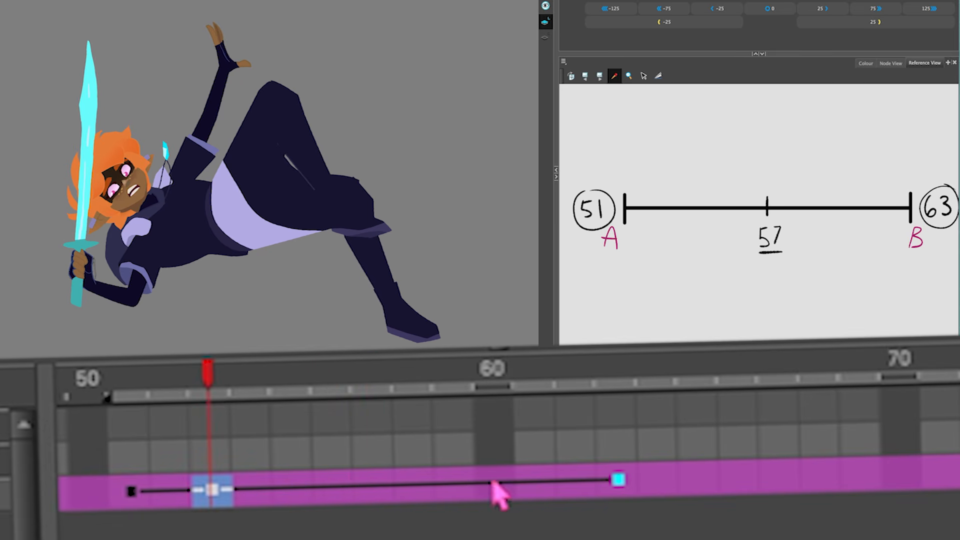
Step: Fill in keyframes at frames 55, 57, 59 and 61 with interpolated poses copied from frames closer to 63, and review the motion
drag(454, 486, 375, 495)
click(491, 493)
drag(492, 492, 455, 492)
click(573, 491)
drag(573, 491, 536, 490)
drag(454, 386, 178, 488)
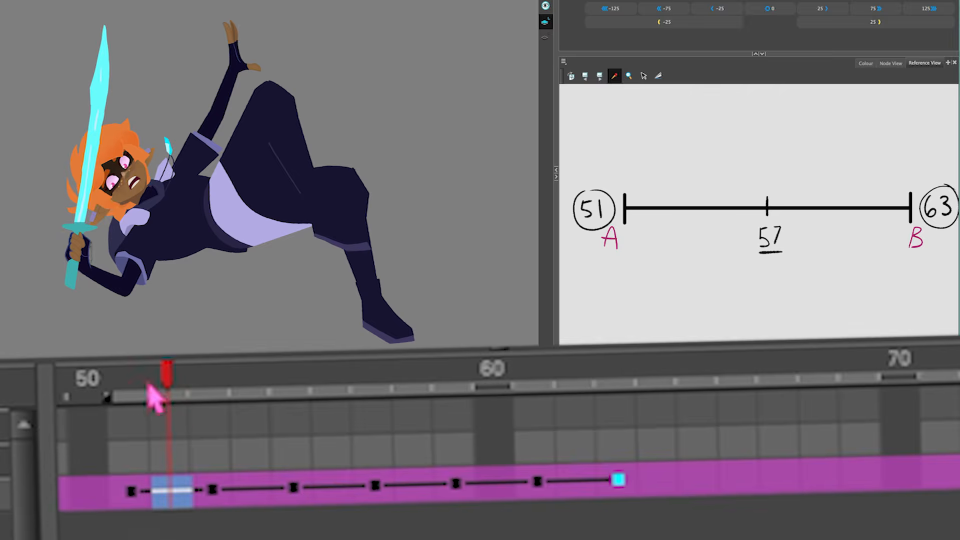
drag(146, 381, 514, 452)
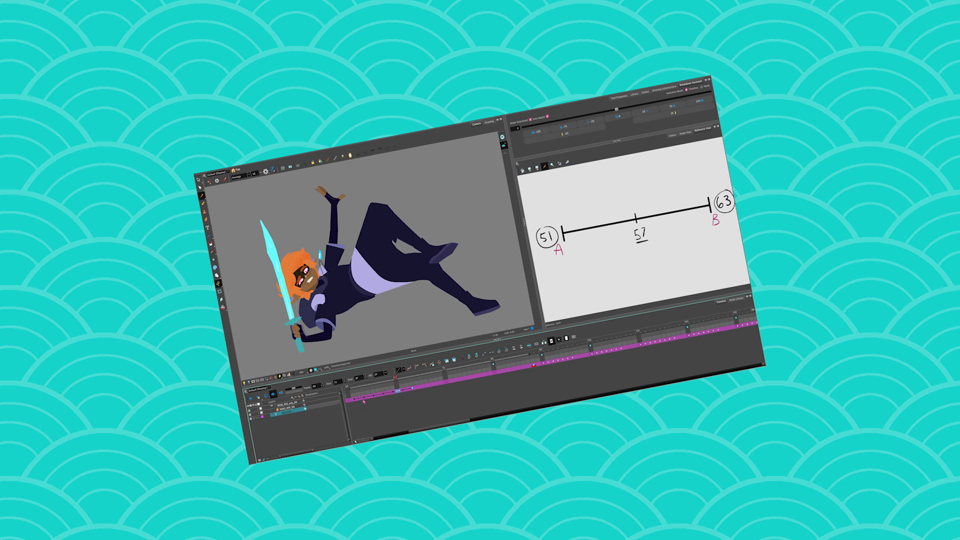
Step: Delete the in-between keyframes from frame 53 to 61 and review the plain interpolation between frames 51 and 63
drag(364, 401, 404, 393)
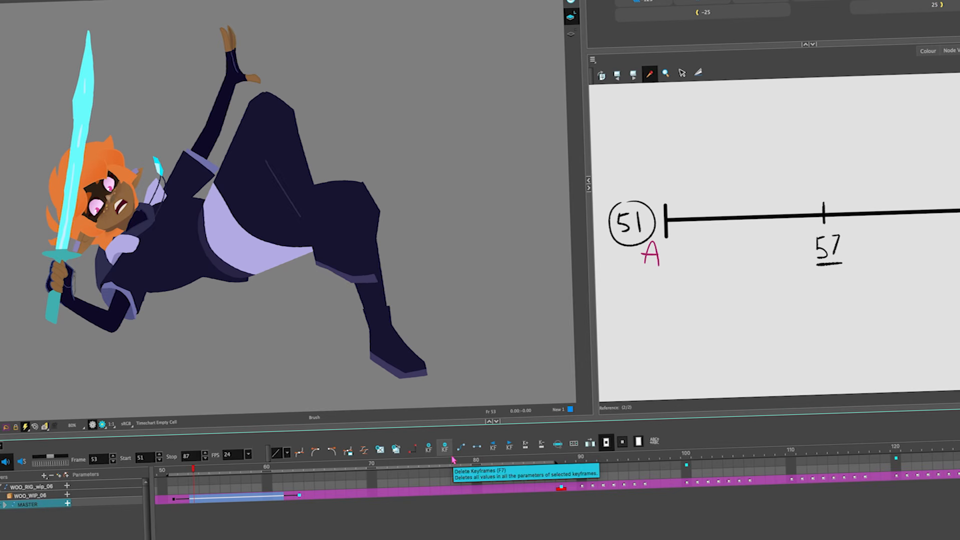
click(173, 499)
click(364, 451)
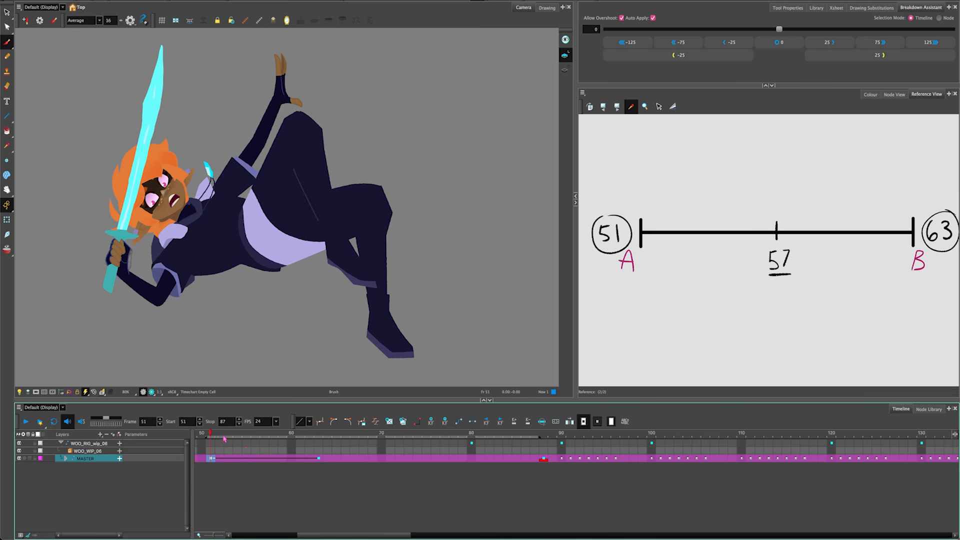
drag(224, 439, 291, 434)
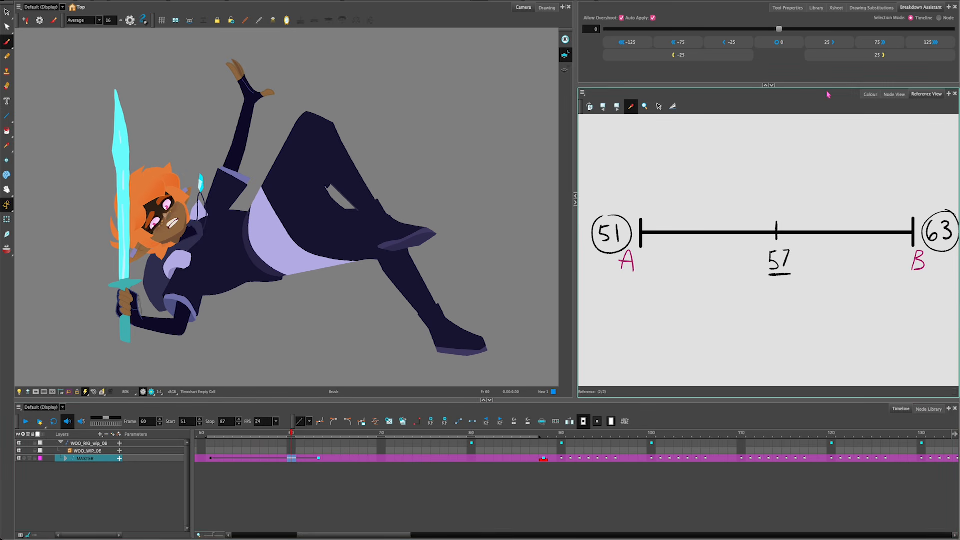
Step: Create a breakdown pose at frame 56 that favours the frame 63 key pose by 50 percent
click(256, 458)
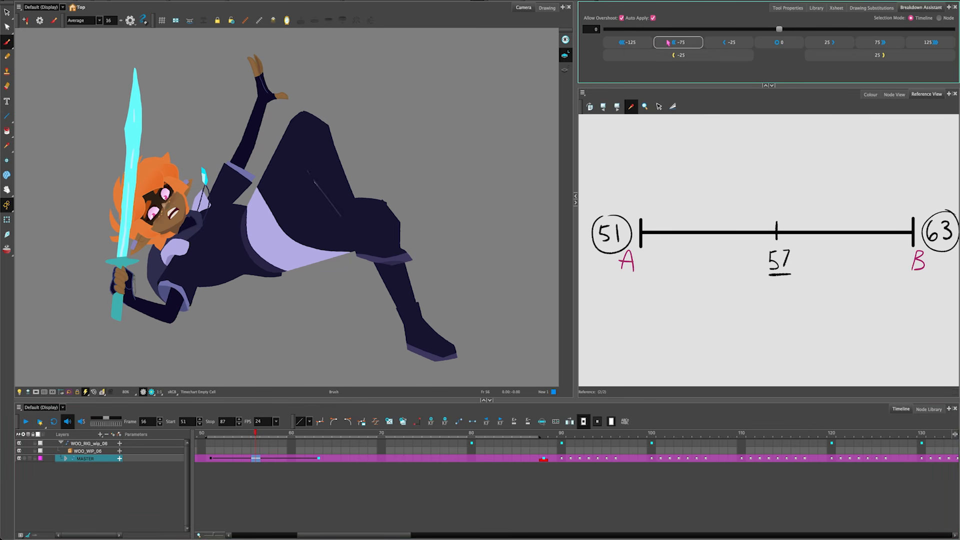
click(300, 460)
drag(299, 460, 258, 460)
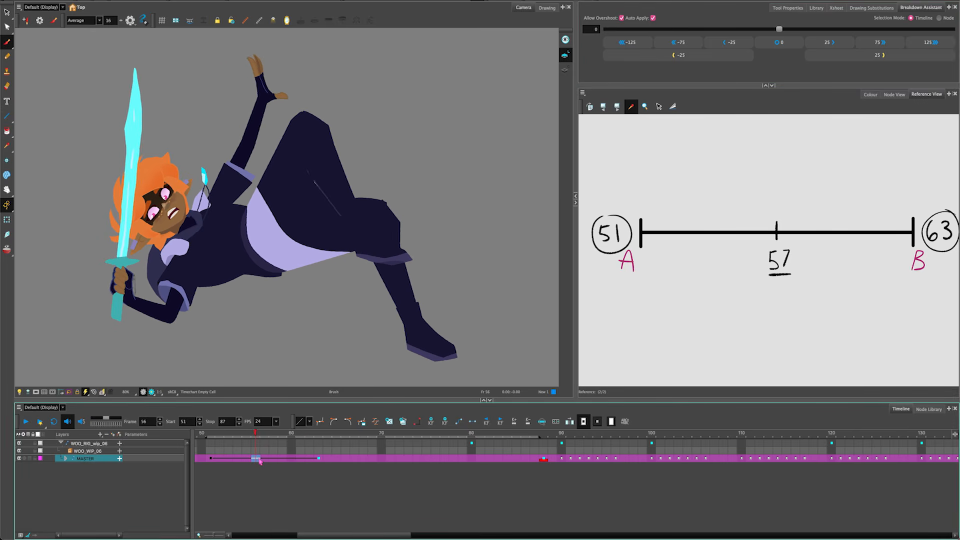
click(298, 460)
drag(299, 460, 258, 461)
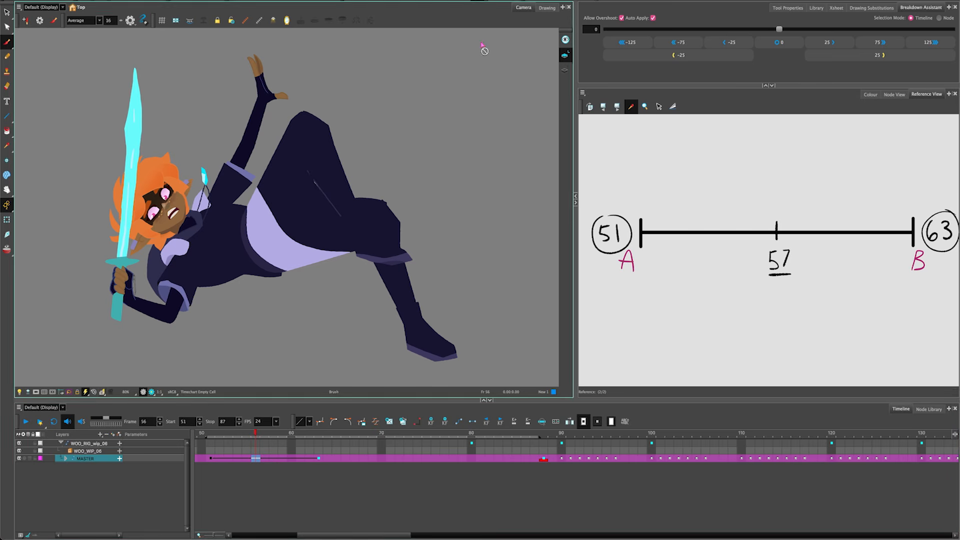
key(shift)
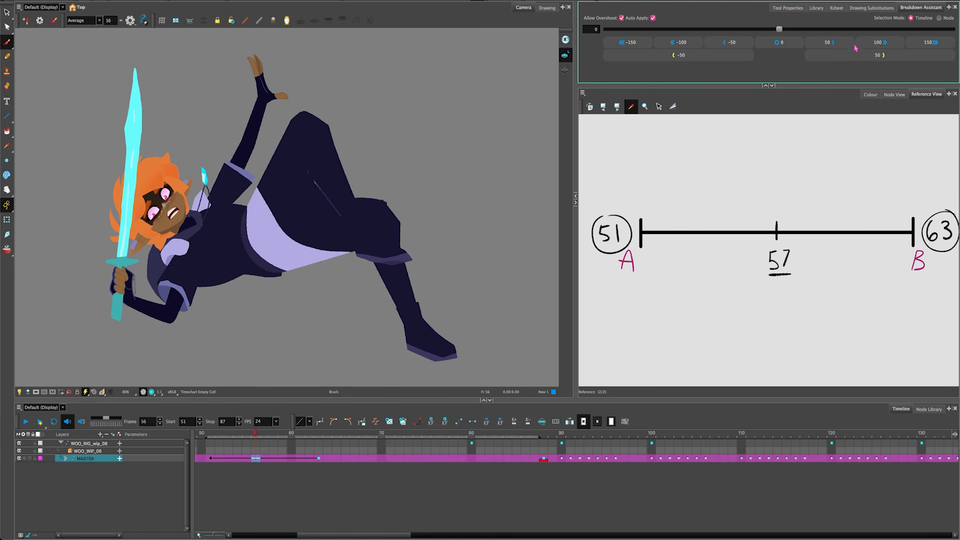
click(829, 42)
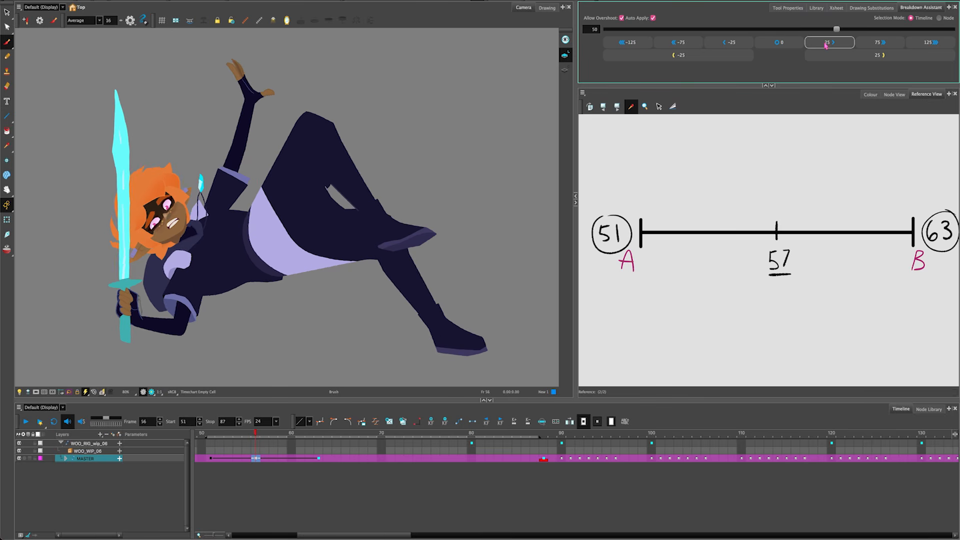
Step: Convert the keyframes to stop-motion and add a breakdown at frame 60 set 75 percent toward the frame 63 pose
key(comma)
click(463, 423)
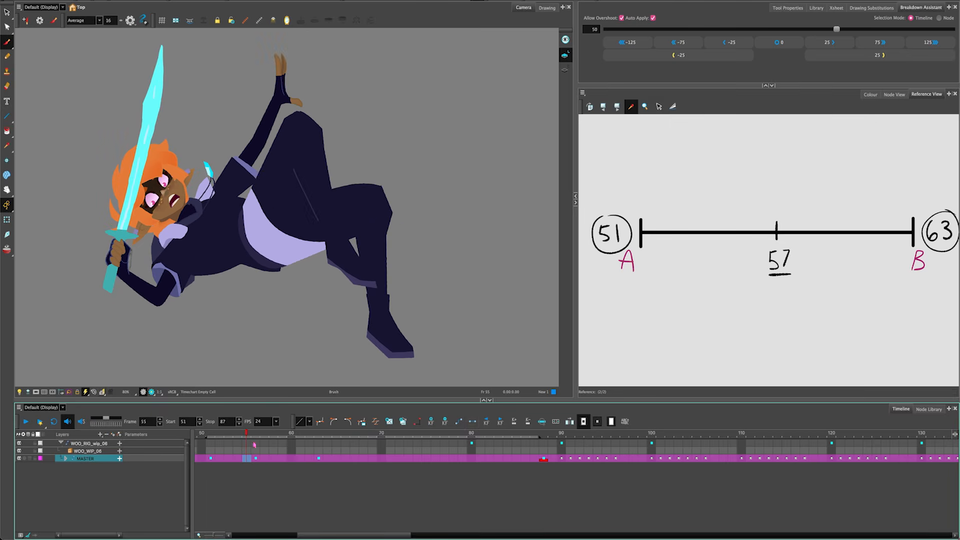
click(291, 458)
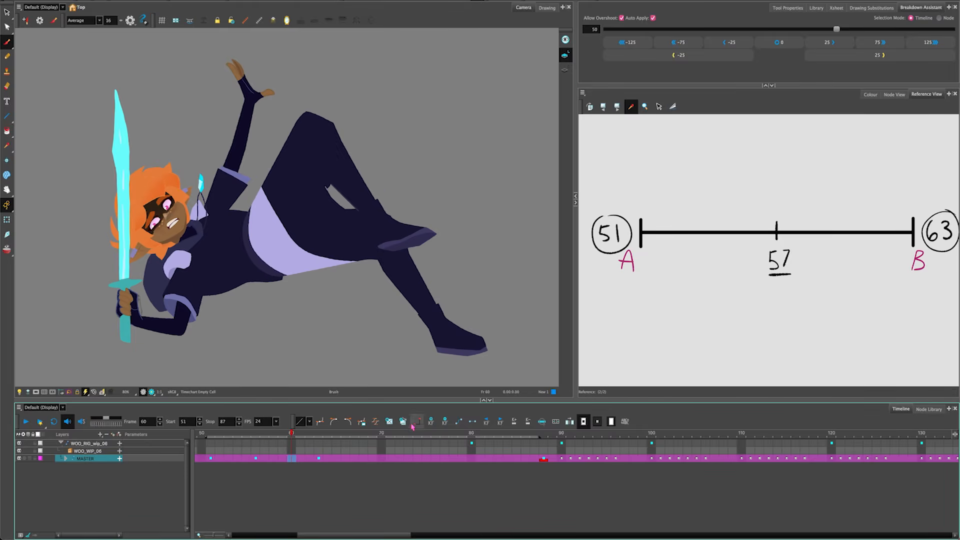
click(879, 48)
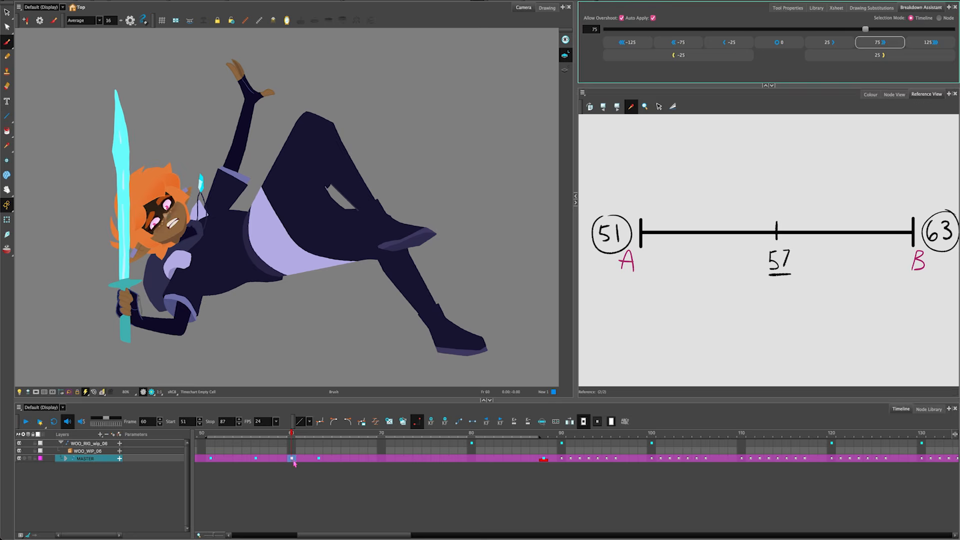
click(298, 443)
drag(298, 442, 245, 446)
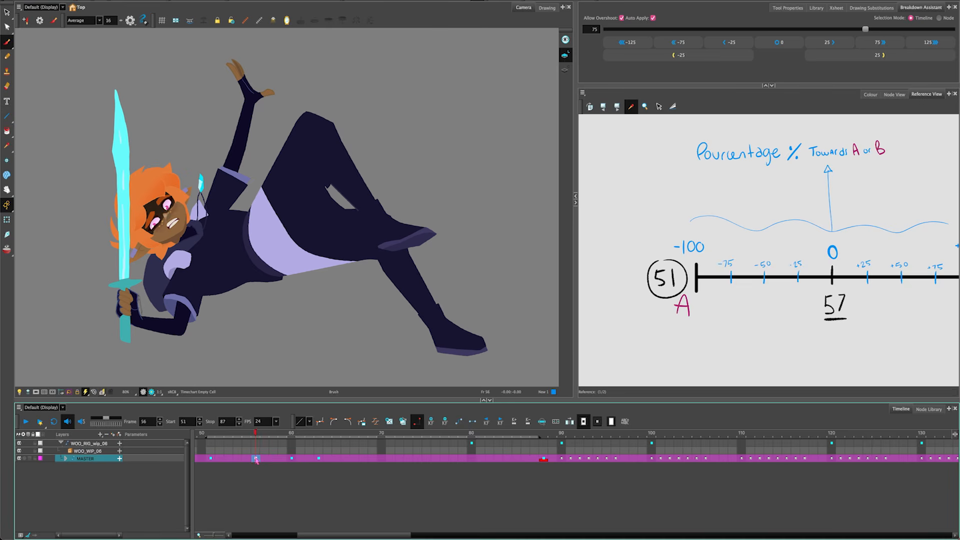
Step: Replace the breakdowns at frames 56 and 60 with one breakdown at frame 56 set to -125 percent, overshooting pose A
drag(246, 458, 301, 459)
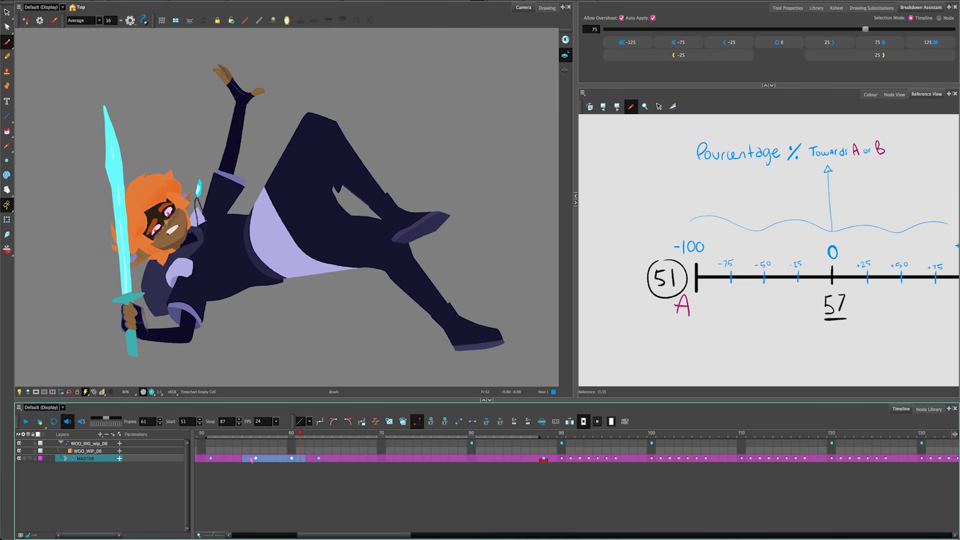
click(445, 422)
click(255, 458)
click(629, 44)
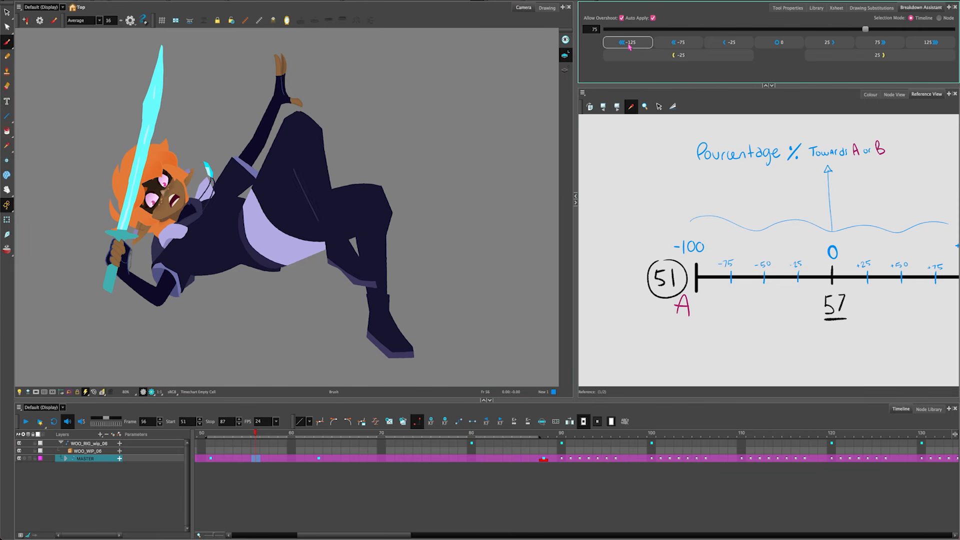
Step: Push the frame 56 breakdown a further 25 percent past pose A, to -150
click(636, 54)
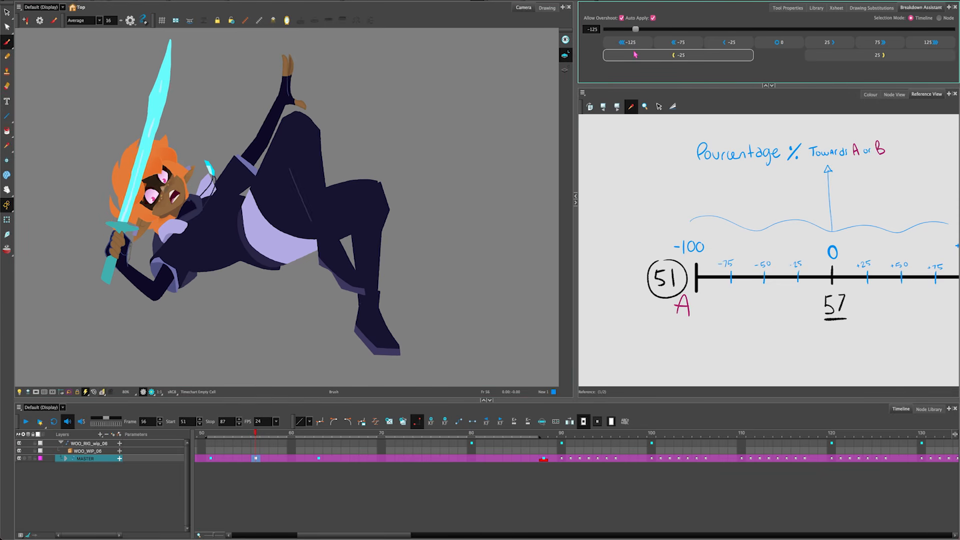
key(alt)
click(255, 458)
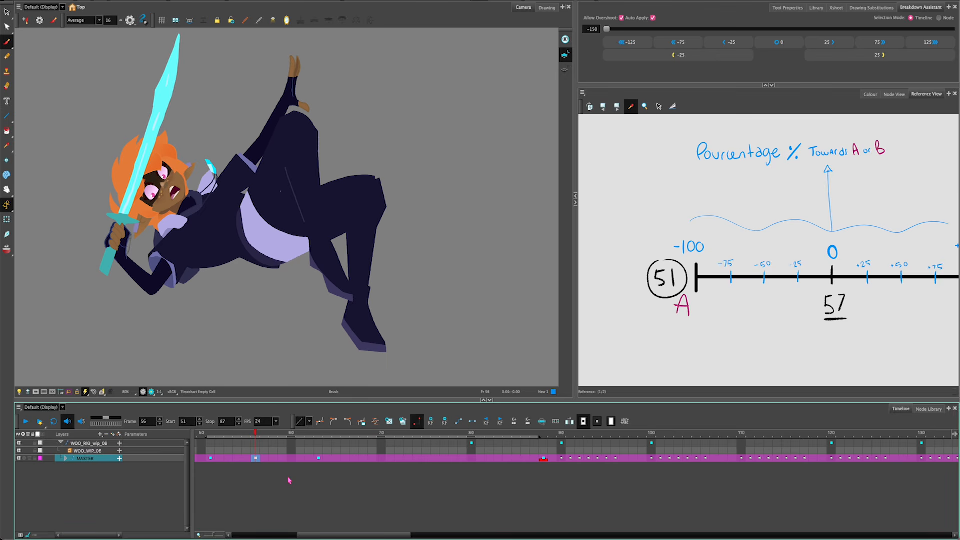
Step: Remove the frame 56 breakdown and restore motion interpolation between the key poses at frames 51 and 63
click(211, 459)
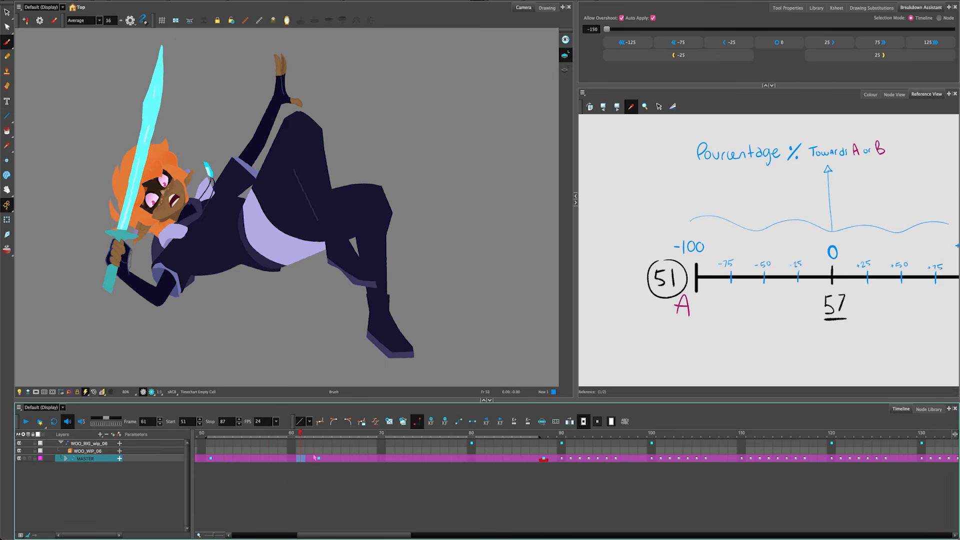
click(458, 421)
drag(212, 434, 255, 448)
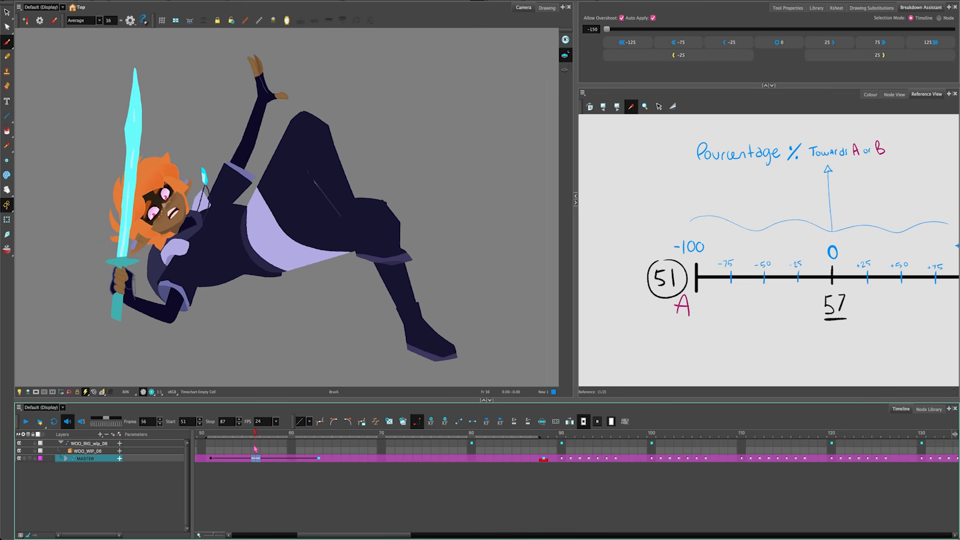